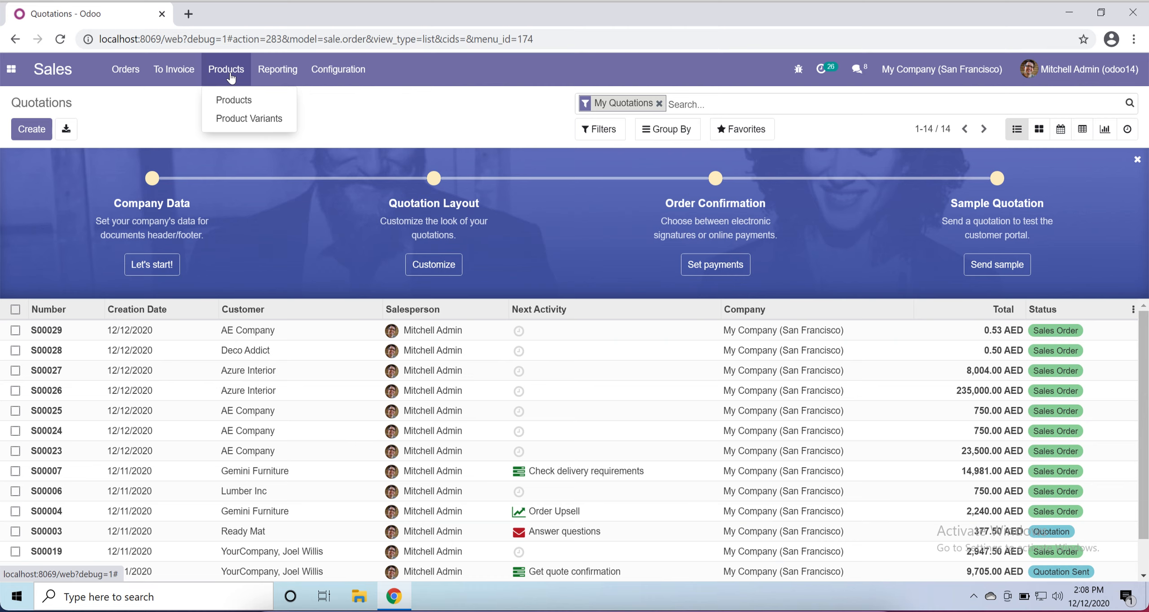
Read the definition of an upsell order in Orders to Upsell, and view the Orders to Invoice list
{"action": "mouse_move", "coordinate": [196, 77]}
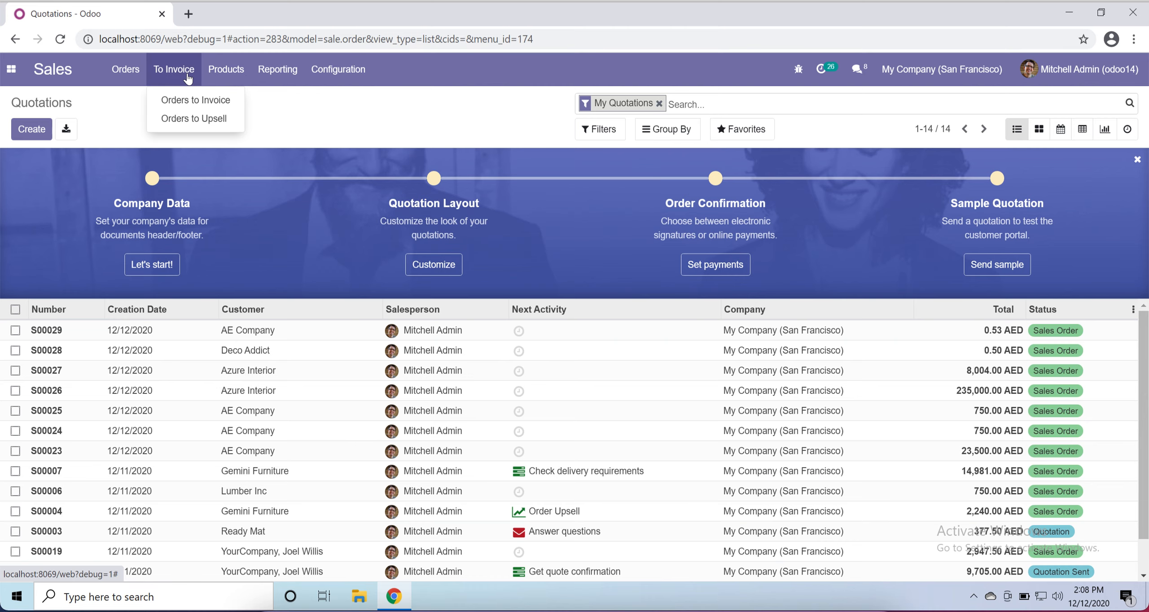
{"action": "left_click", "coordinate": [199, 119]}
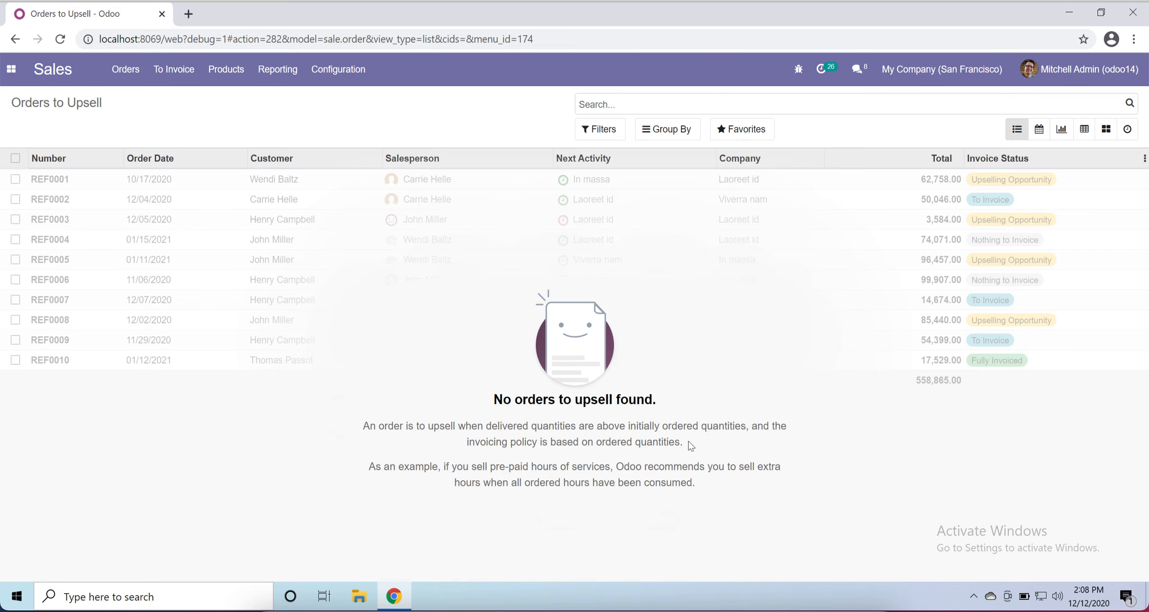
{"action": "left_click_drag", "start_coordinate": [689, 442], "coordinate": [366, 429]}
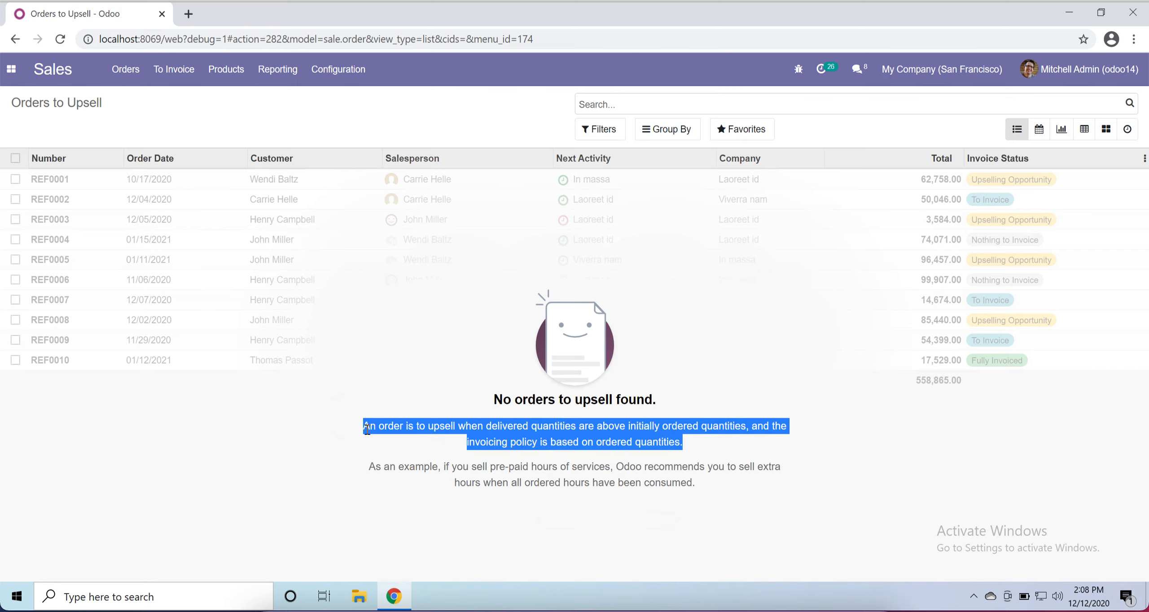
{"action": "left_click", "coordinate": [174, 69]}
{"action": "left_click", "coordinate": [186, 101]}
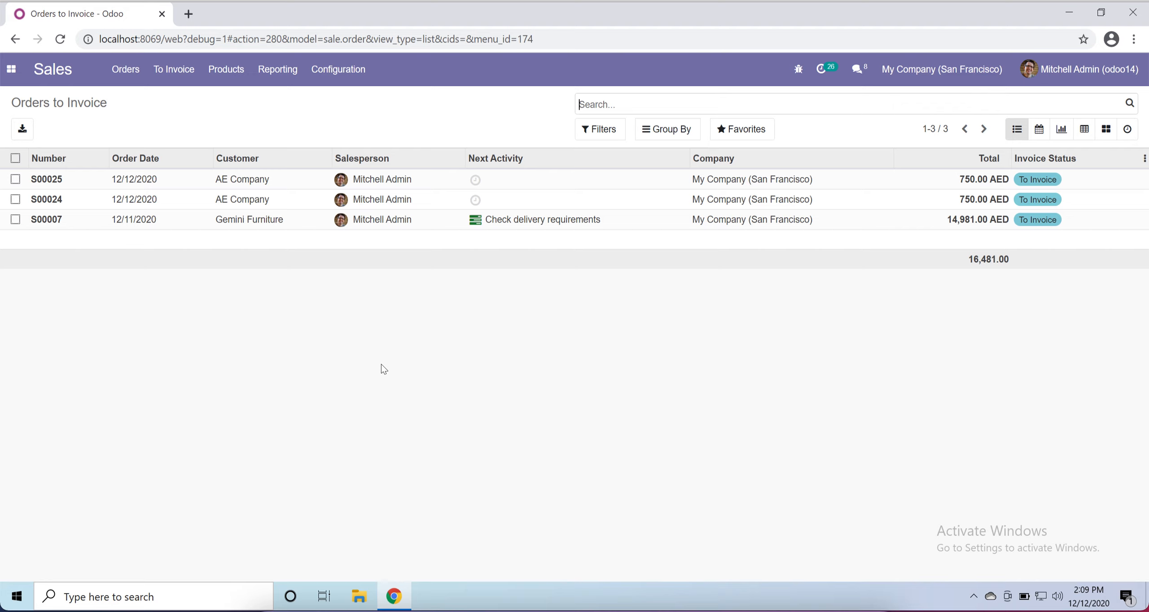
Create a new sales order from the Sales Orders list and choose the first listed Azure Interior contact as the customer
{"action": "left_click", "coordinate": [126, 69]}
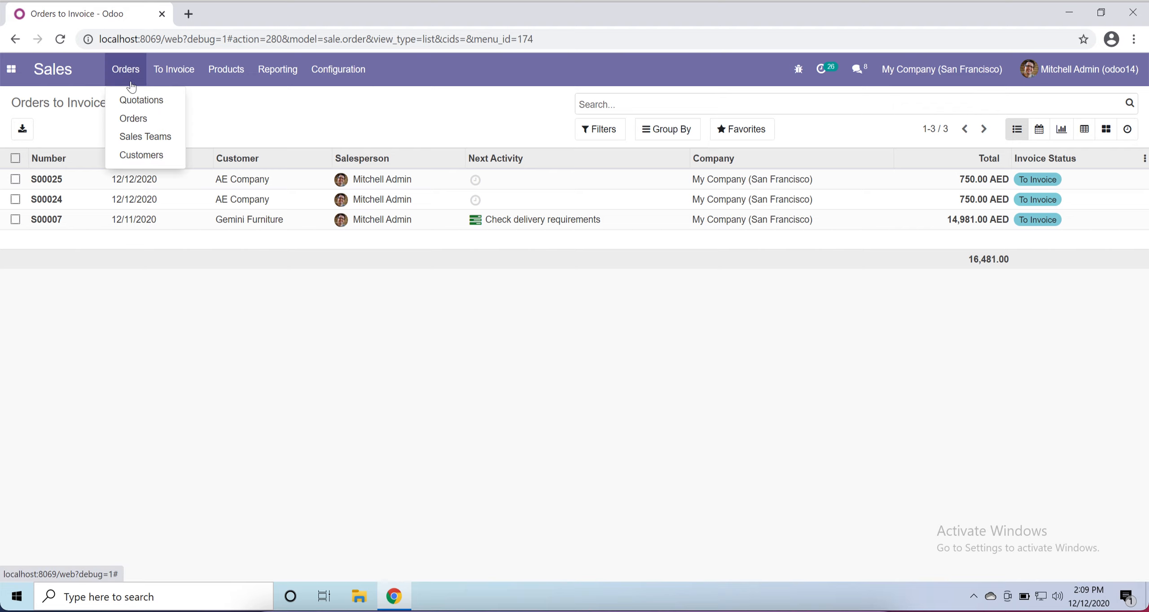
{"action": "left_click", "coordinate": [144, 118]}
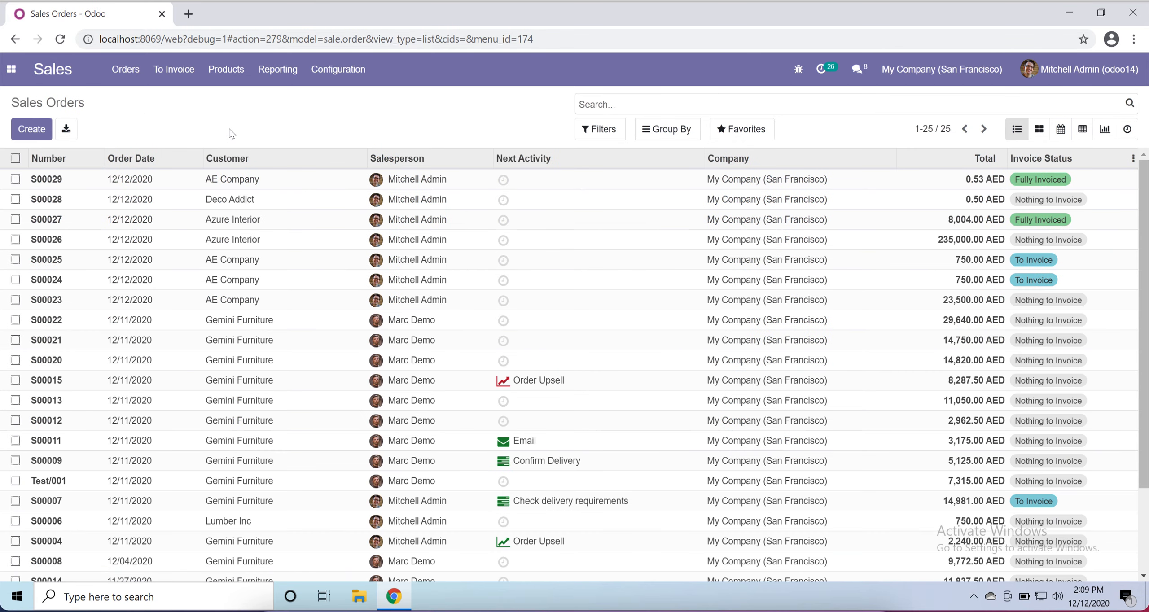
{"action": "left_click", "coordinate": [31, 137]}
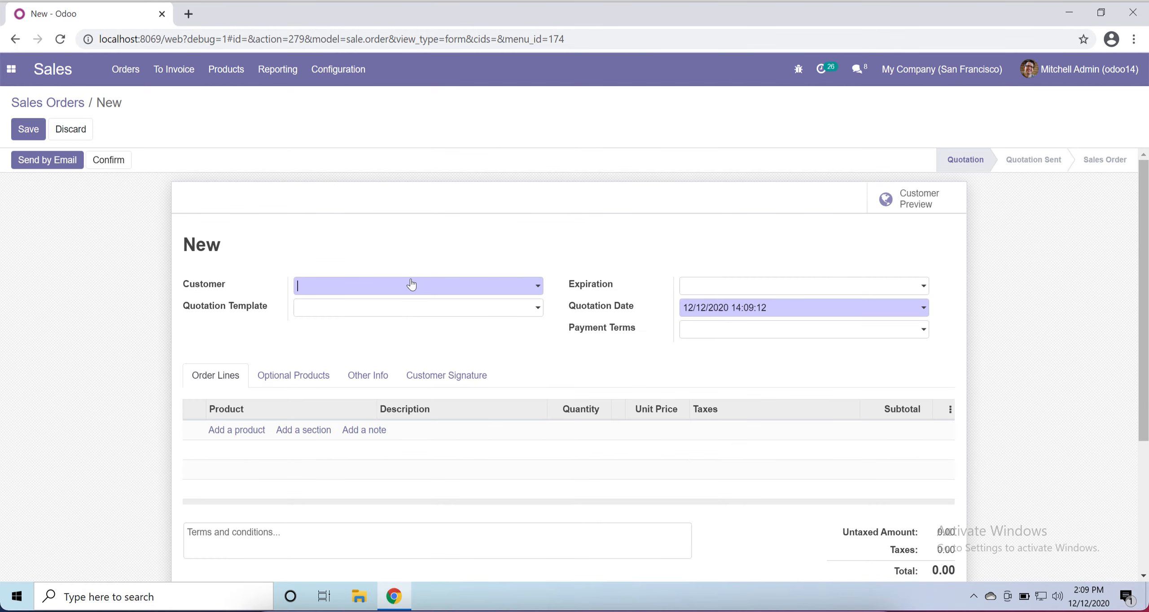
{"action": "left_click", "coordinate": [410, 288]}
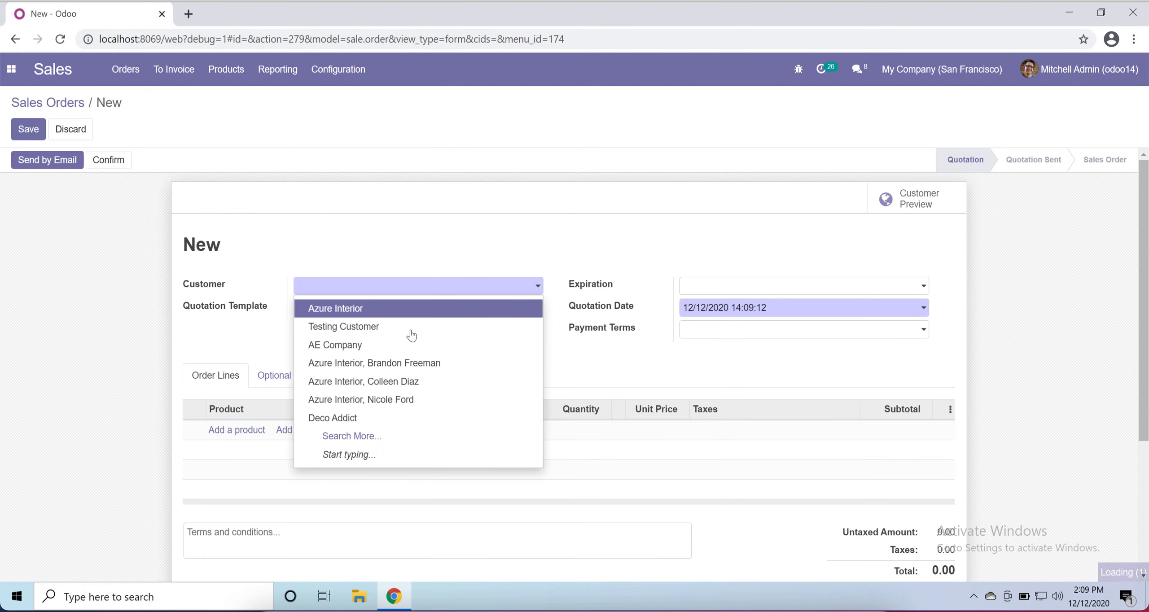
{"action": "left_click", "coordinate": [458, 369]}
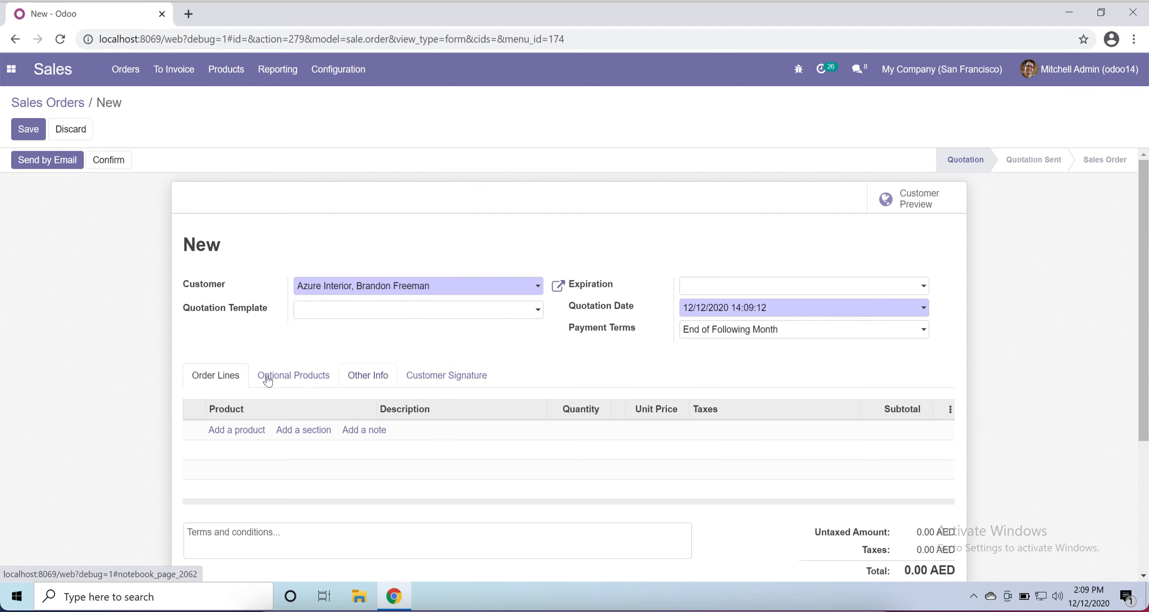
Add an order line for the product [DESK0004] Customizable Desk (CONFIG) (Aluminium, Black)
{"action": "left_click", "coordinate": [254, 432]}
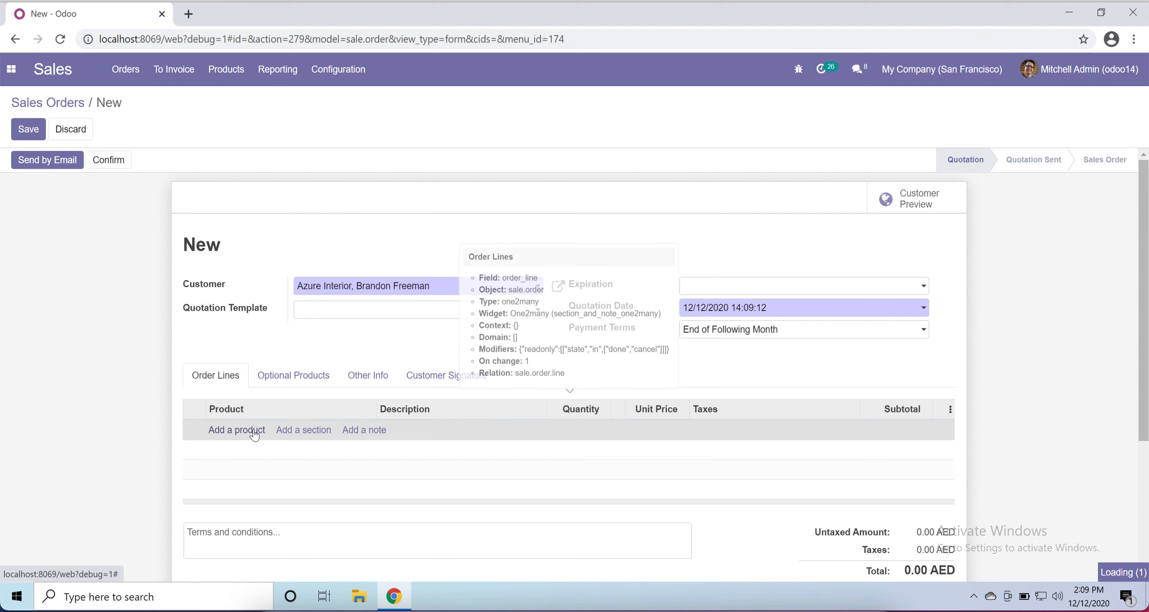
{"action": "left_click", "coordinate": [341, 433]}
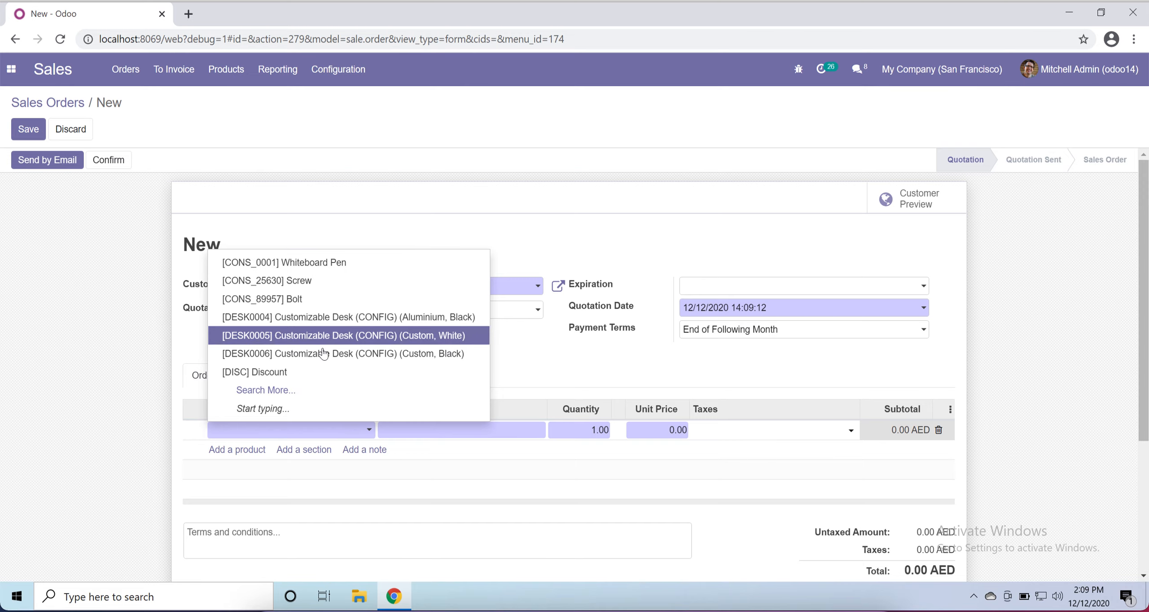
{"action": "left_click", "coordinate": [309, 318]}
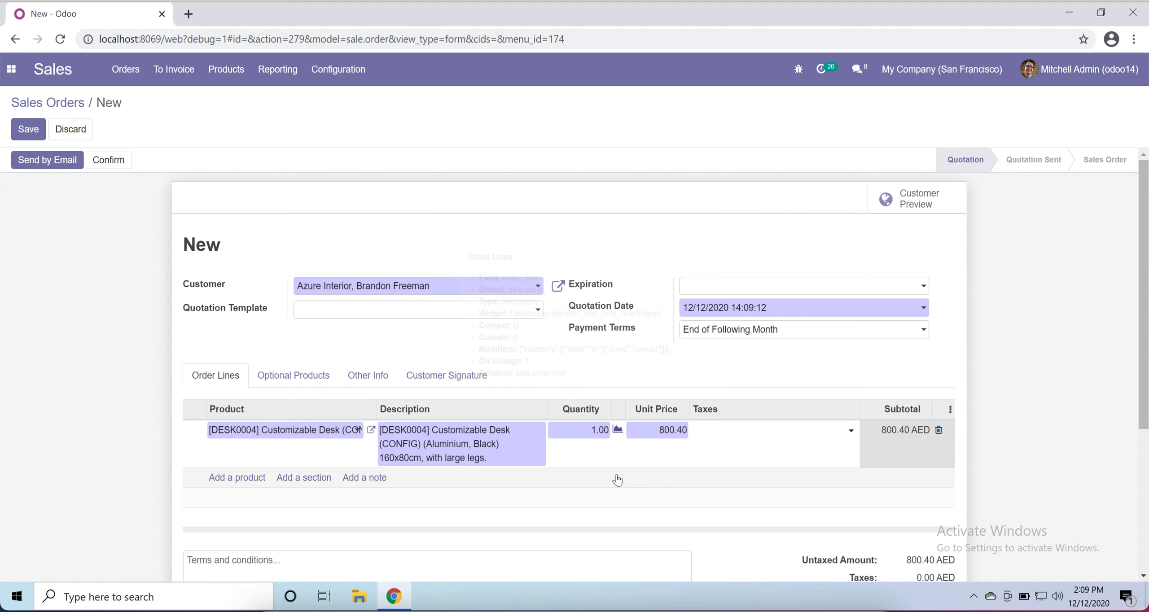
Save the new quotation with its desk line and confirm it as a sales order
{"action": "mouse_move", "coordinate": [618, 477]}
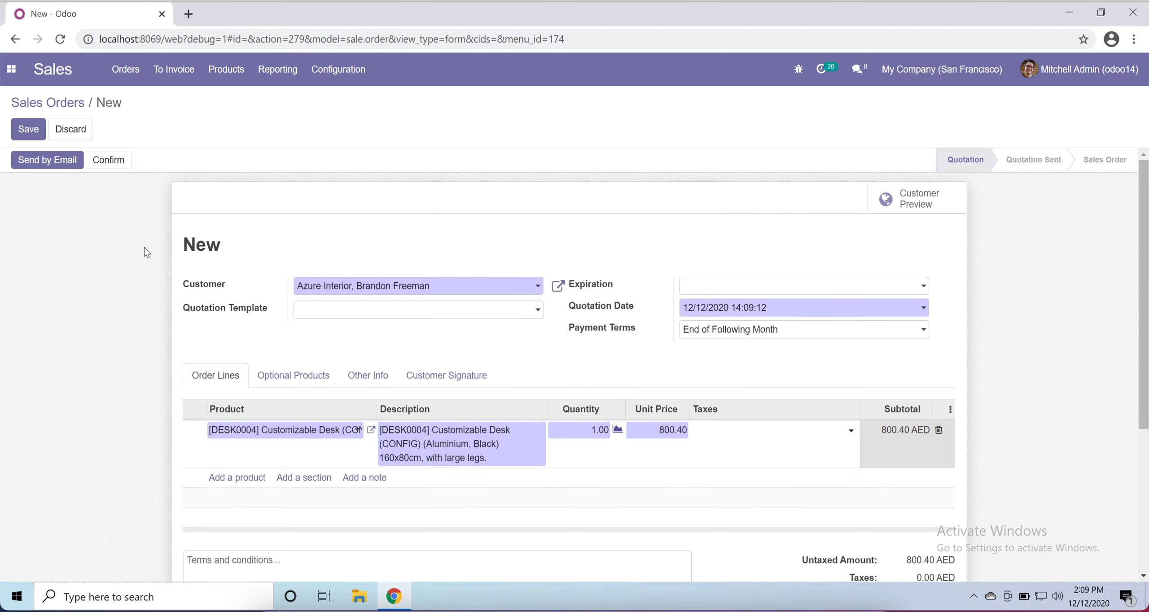
{"action": "scroll", "coordinate": [113, 297], "scroll_direction": "down", "scroll_amount": 5}
{"action": "scroll", "coordinate": [113, 297], "scroll_direction": "up", "scroll_amount": 3}
{"action": "scroll", "coordinate": [113, 297], "scroll_direction": "up", "scroll_amount": 2}
{"action": "left_click", "coordinate": [35, 136]}
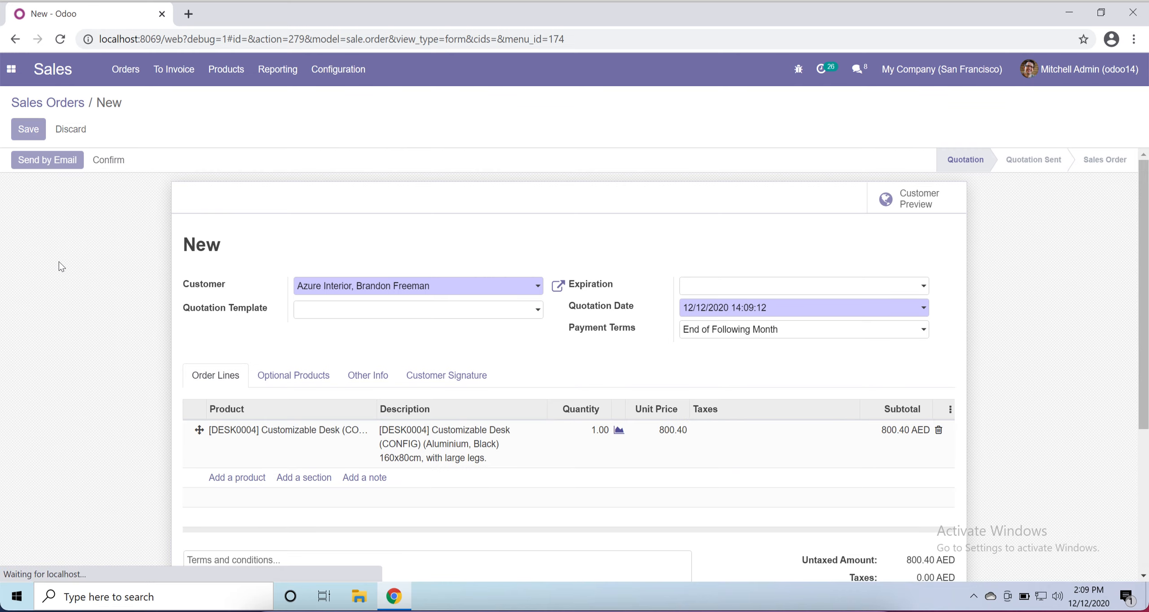
{"action": "left_click", "coordinate": [116, 160]}
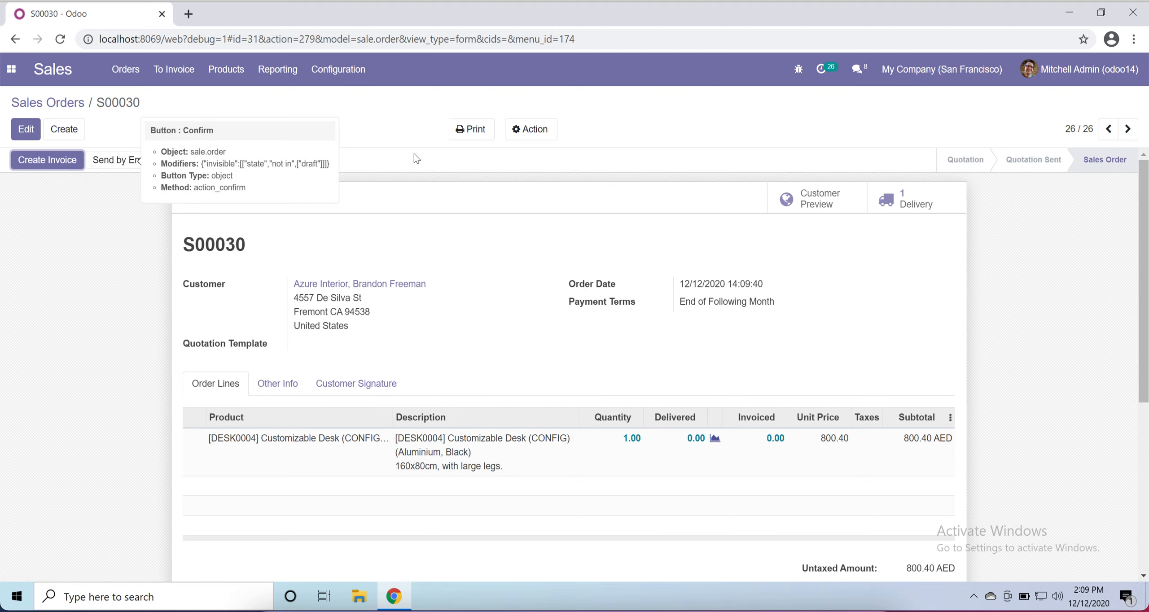
Open the newly confirmed Azure Interior order from the Orders to Invoice list
{"action": "left_click", "coordinate": [184, 77]}
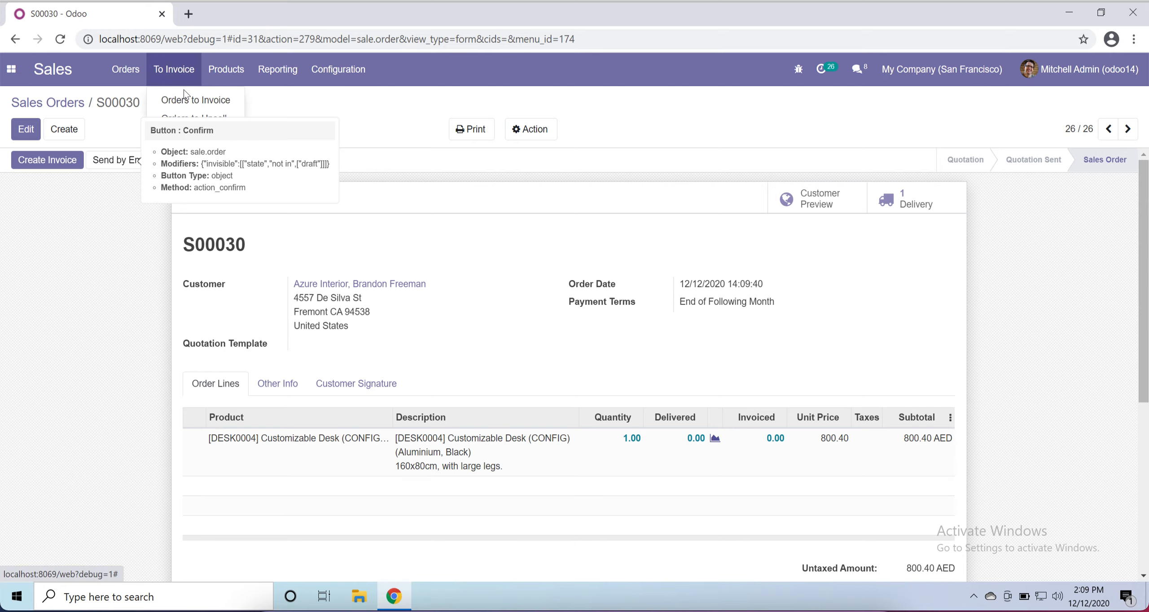
{"action": "left_click", "coordinate": [187, 101]}
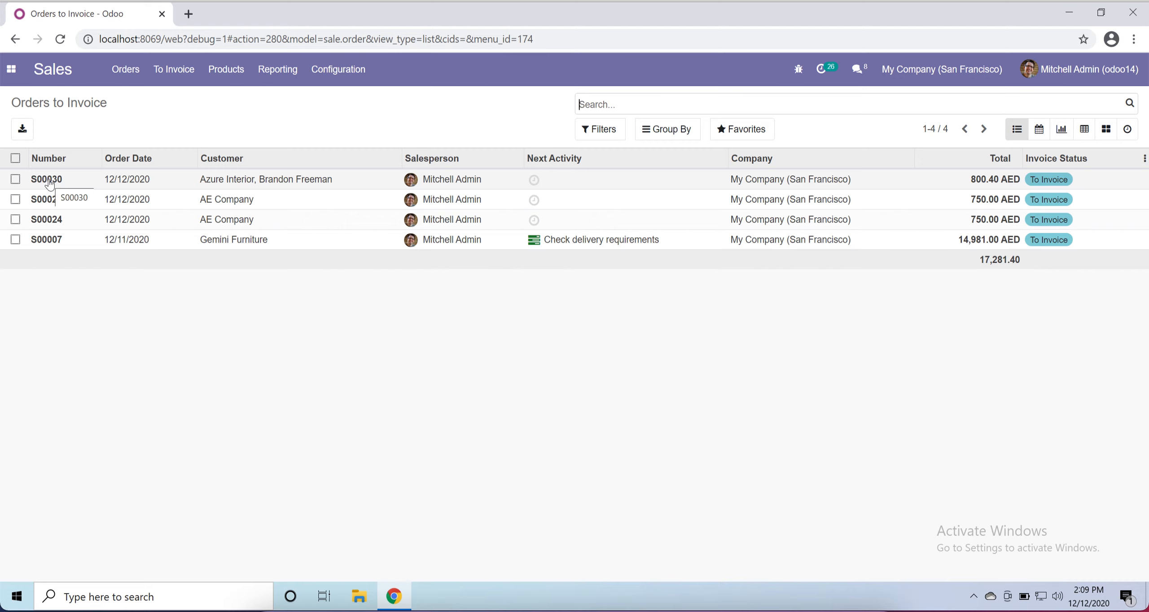
{"action": "left_click", "coordinate": [49, 182]}
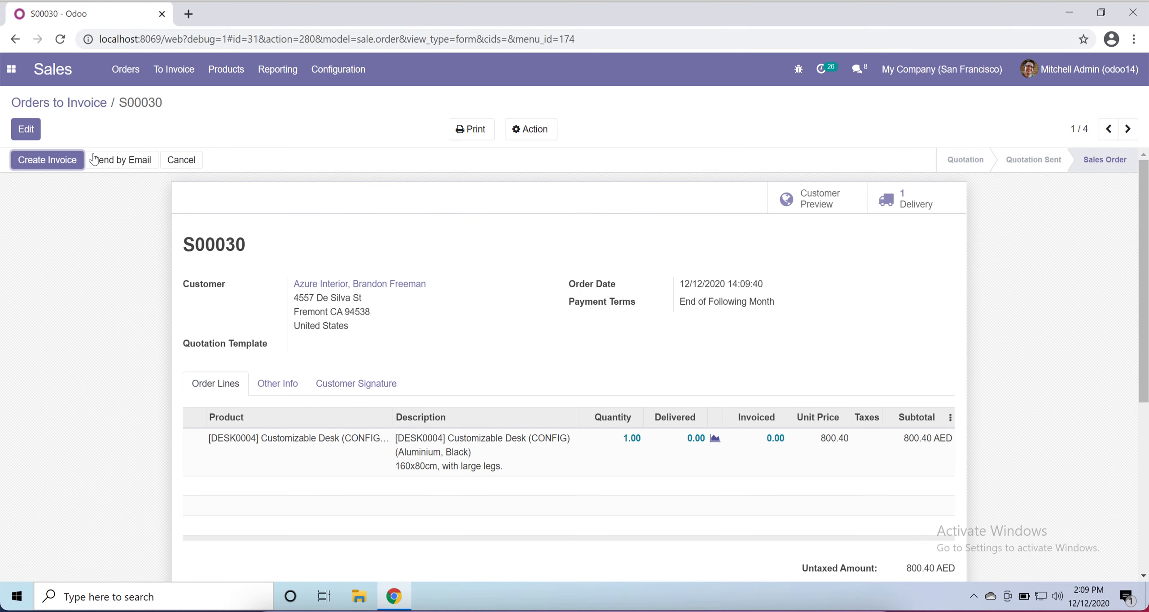
Check the Orders to Upsell list and reread the rule about delivered quantities exceeding ordered quantities
{"action": "left_click", "coordinate": [191, 72]}
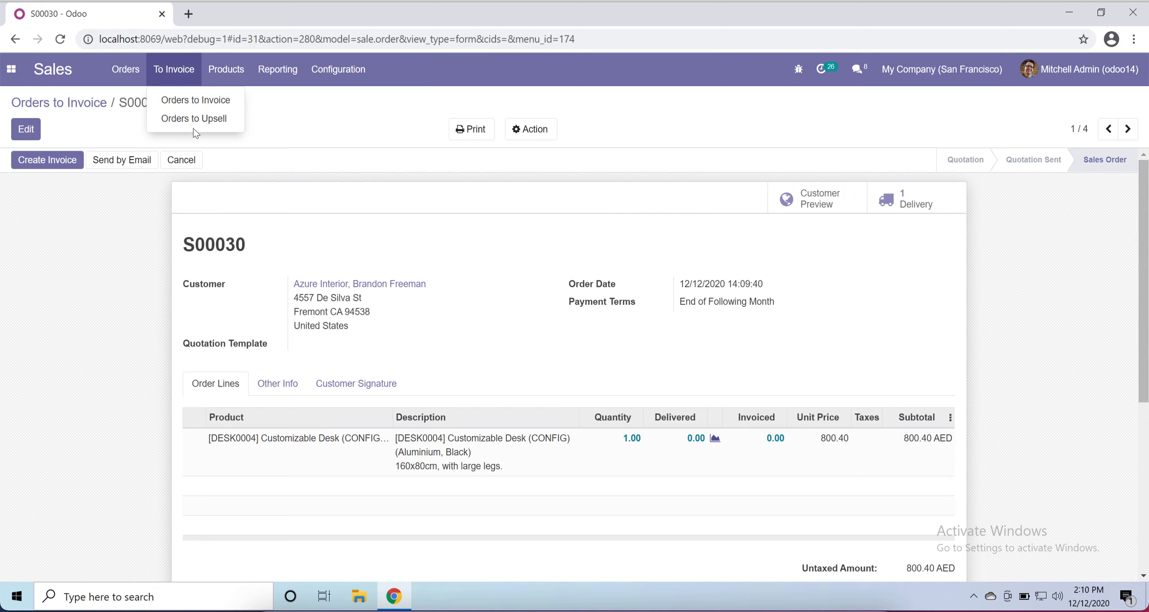
{"action": "left_click", "coordinate": [196, 120]}
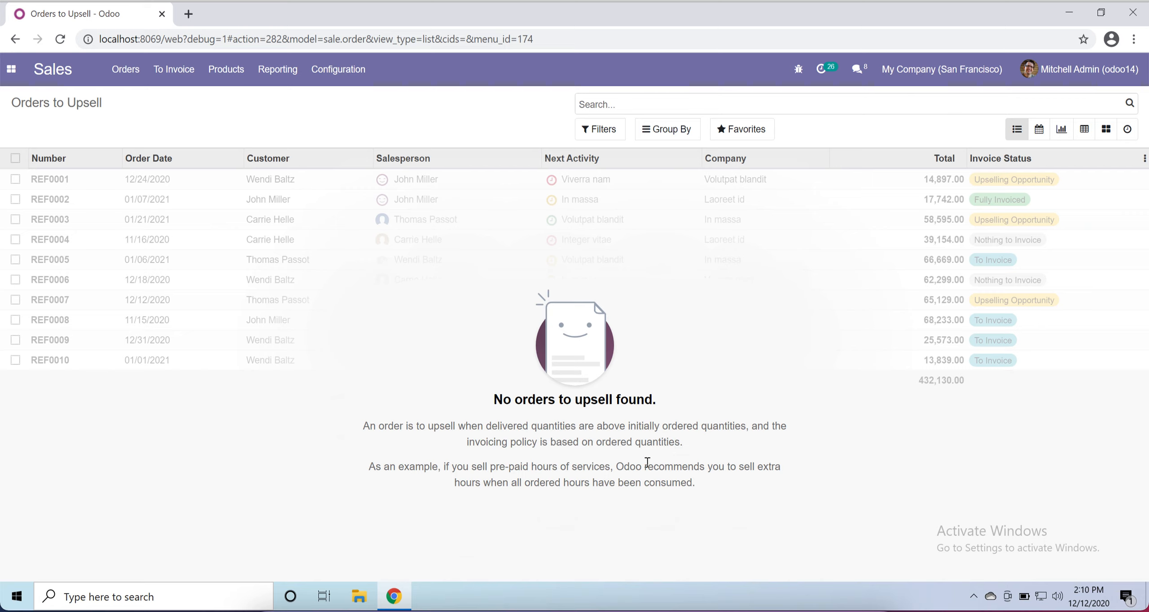
{"action": "left_click_drag", "start_coordinate": [692, 440], "coordinate": [360, 420]}
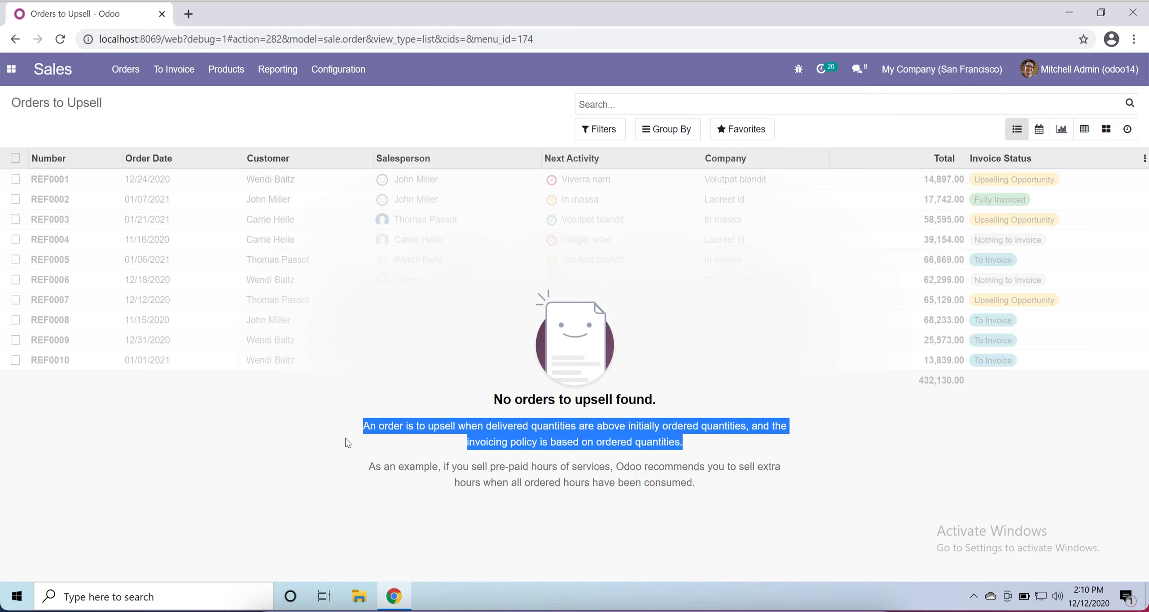
Open the delivery linked to the newly confirmed Azure Interior order from the Sales Orders list
{"action": "left_click", "coordinate": [16, 76]}
{"action": "left_click", "coordinate": [124, 69]}
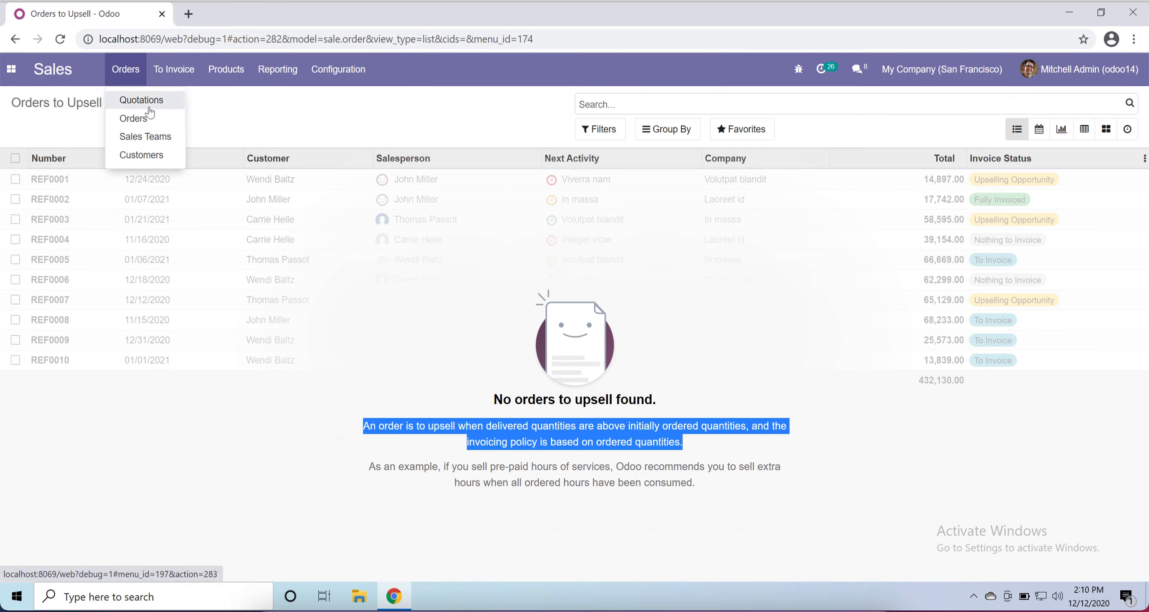
{"action": "left_click", "coordinate": [153, 118]}
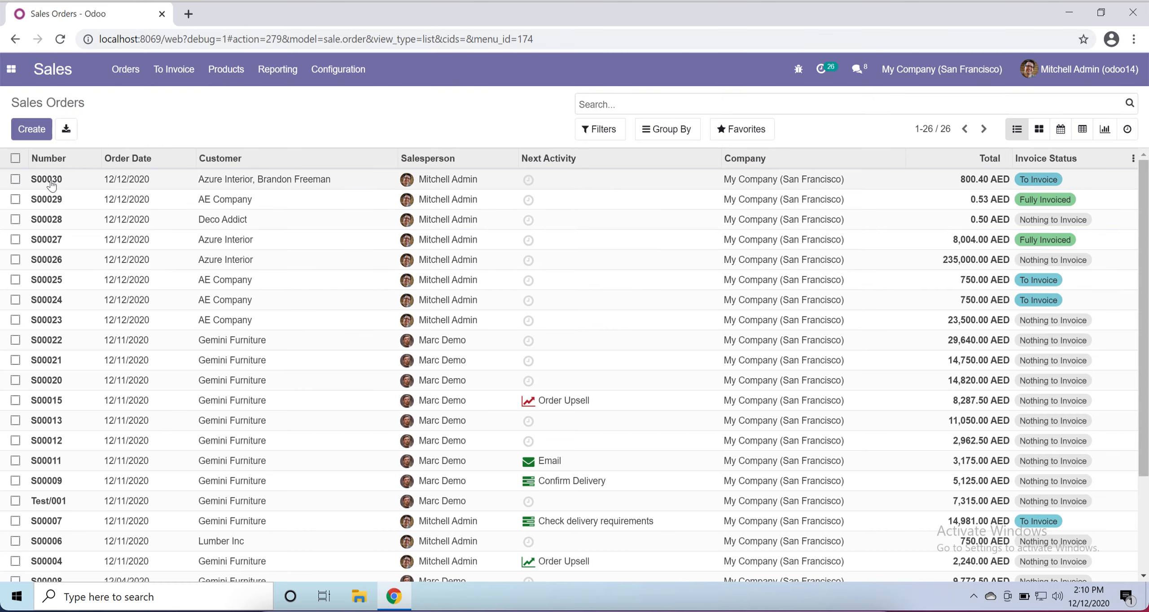
{"action": "left_click", "coordinate": [52, 185]}
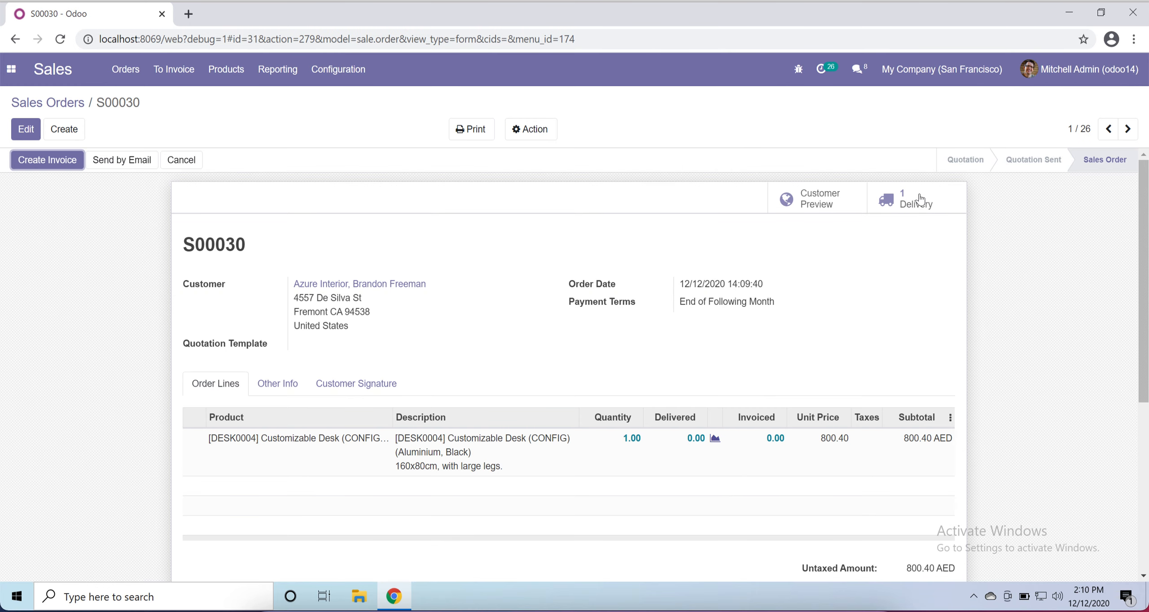
{"action": "left_click", "coordinate": [919, 198]}
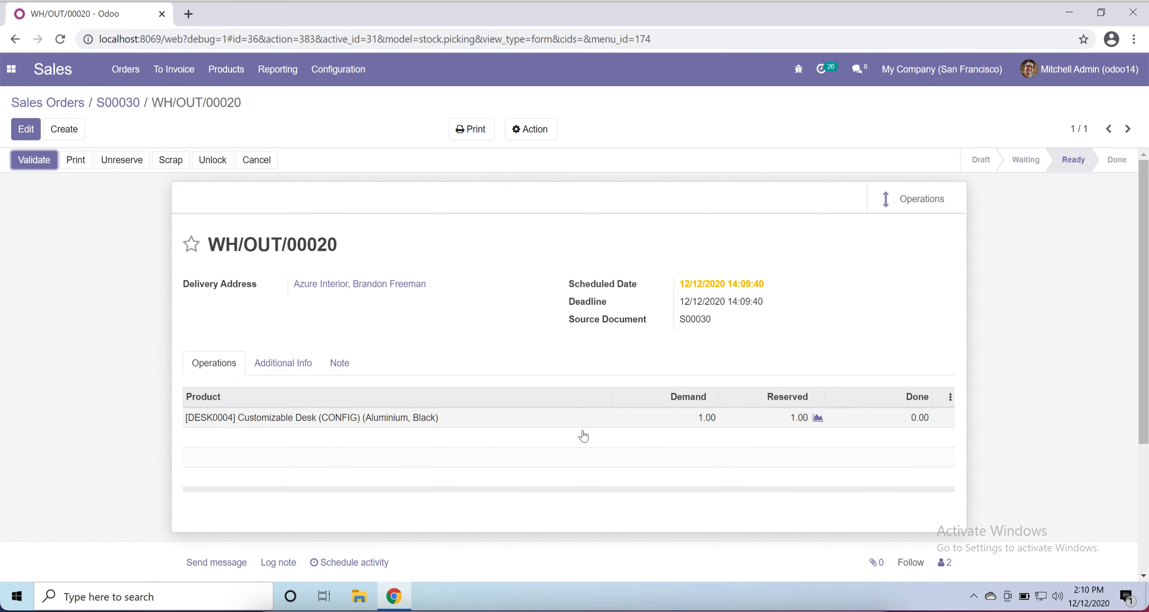
Set the desk line's done quantity to 20 in the delivery, validate the delivery and leave edit mode
{"action": "mouse_move", "coordinate": [791, 406]}
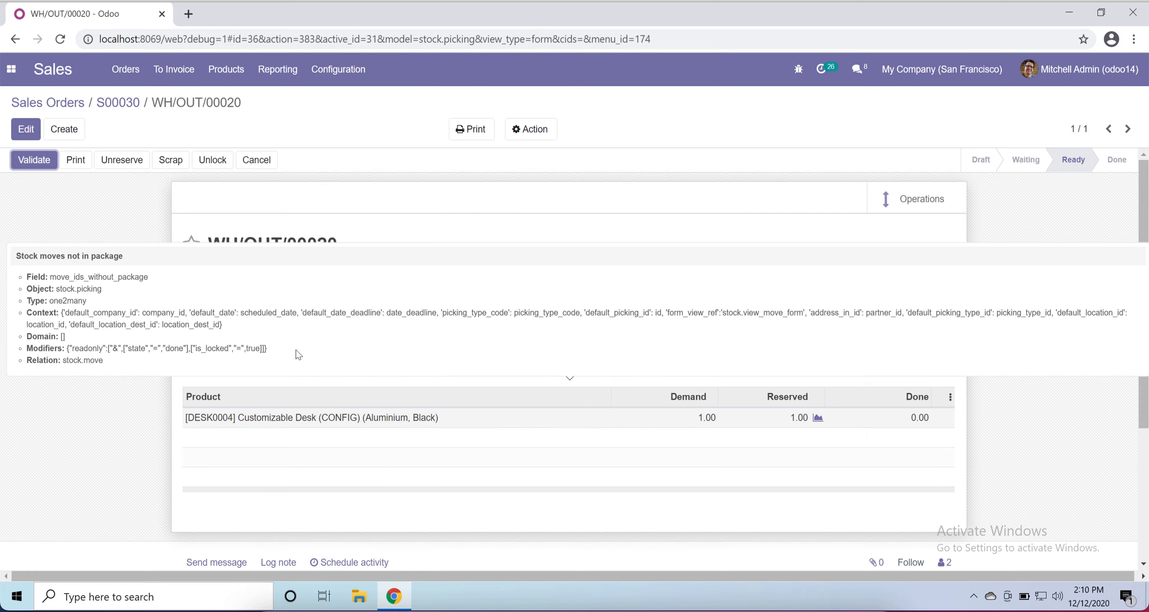
{"action": "left_click", "coordinate": [24, 137]}
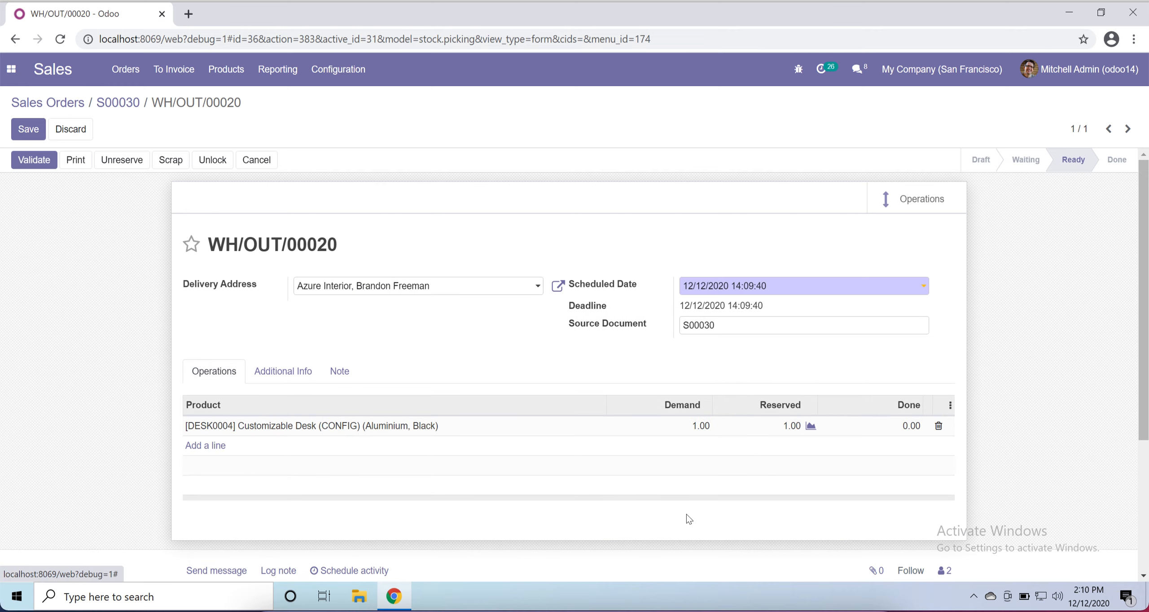
{"action": "left_click", "coordinate": [780, 433]}
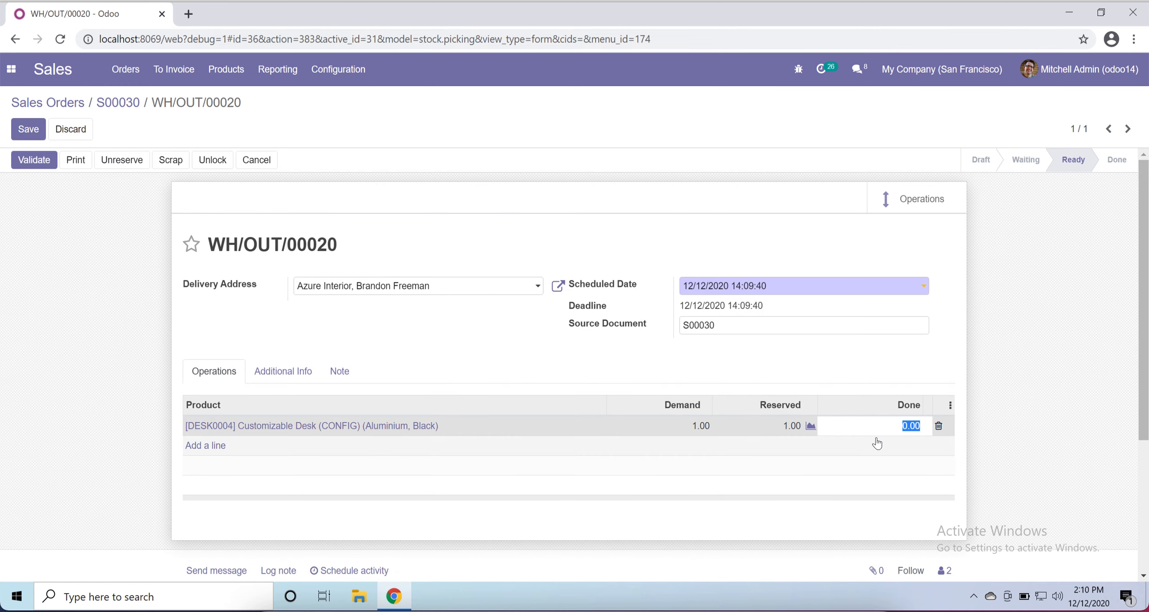
{"action": "key", "text": "Left"}
{"action": "left_click", "coordinate": [65, 336]}
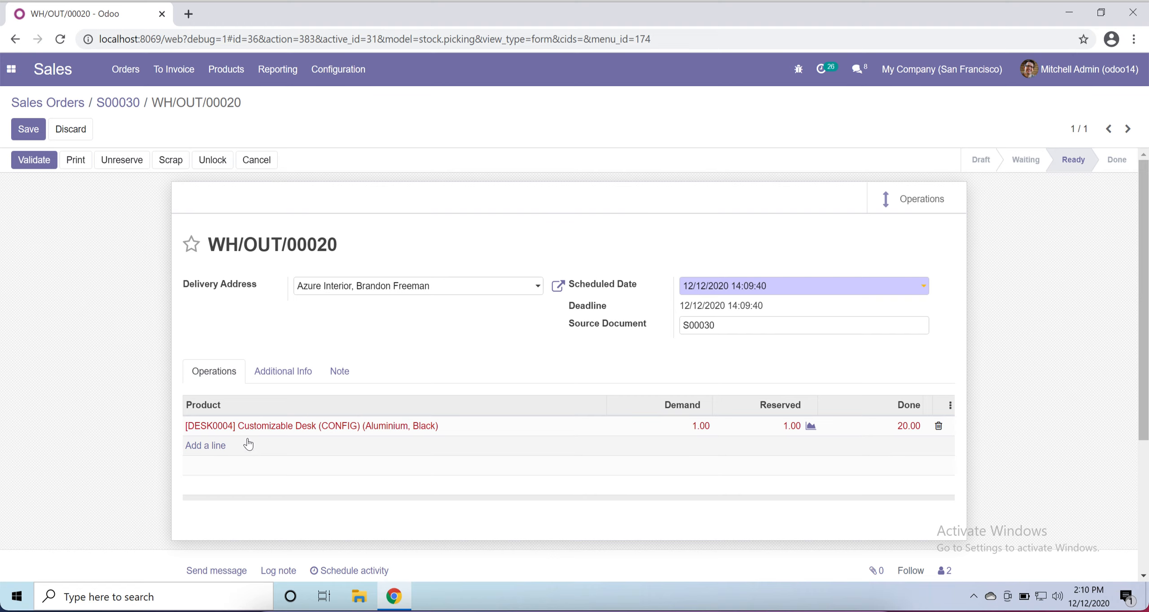
{"action": "left_click", "coordinate": [39, 162]}
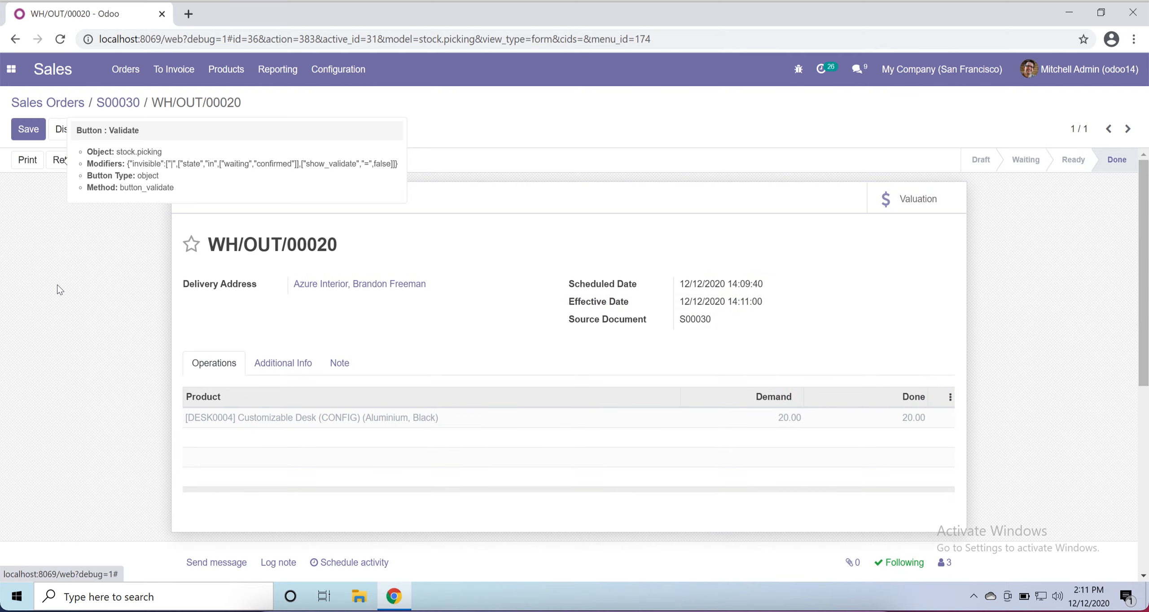
{"action": "left_click", "coordinate": [53, 127]}
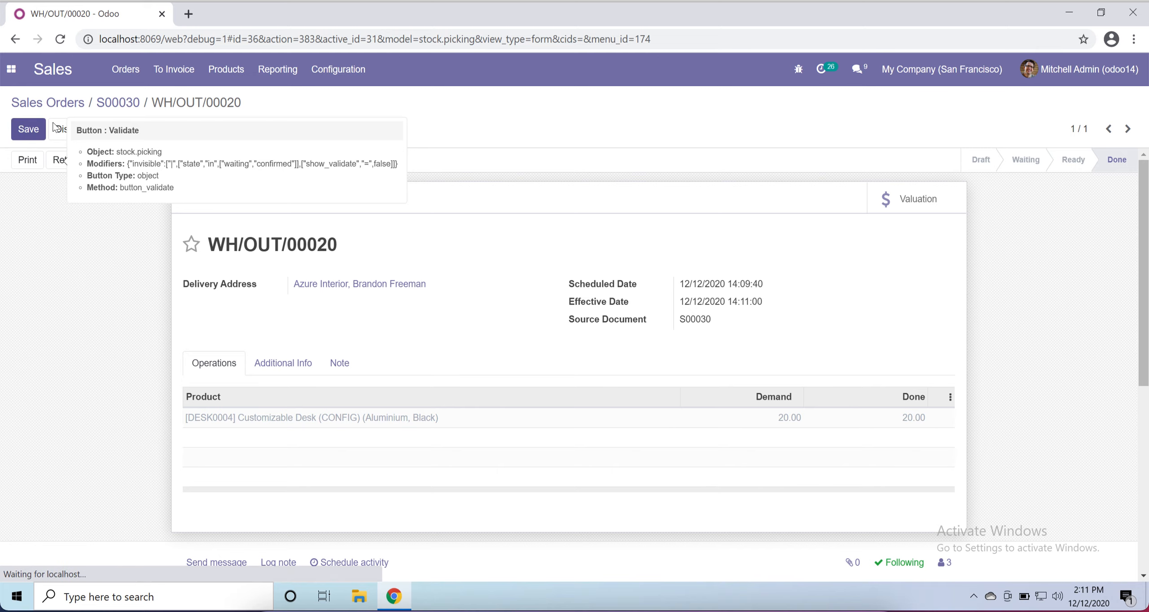
{"action": "left_click", "coordinate": [183, 72]}
{"action": "left_click", "coordinate": [82, 307]}
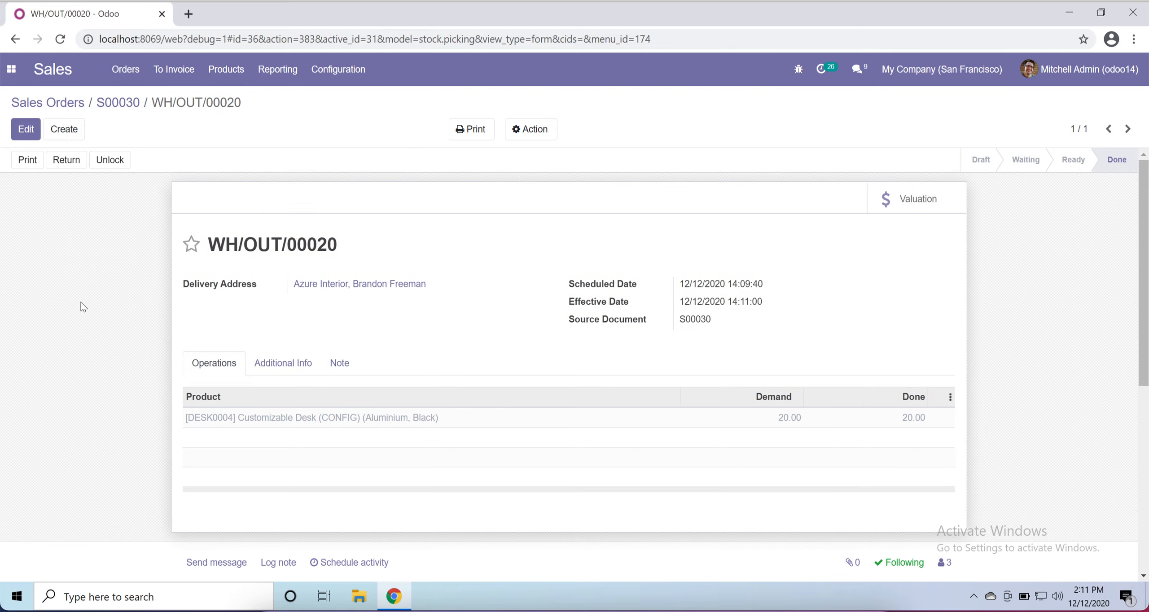
Check Orders to Upsell again after the delivery and read the pre-paid service hours example along with the rule
{"action": "left_click", "coordinate": [162, 70]}
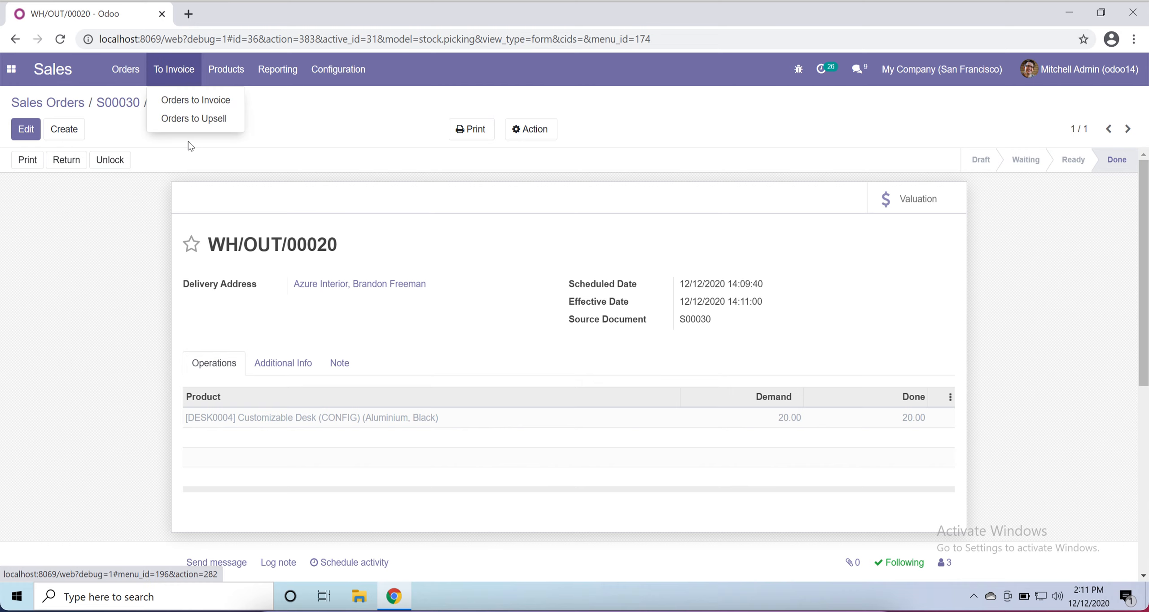
{"action": "left_click", "coordinate": [191, 115]}
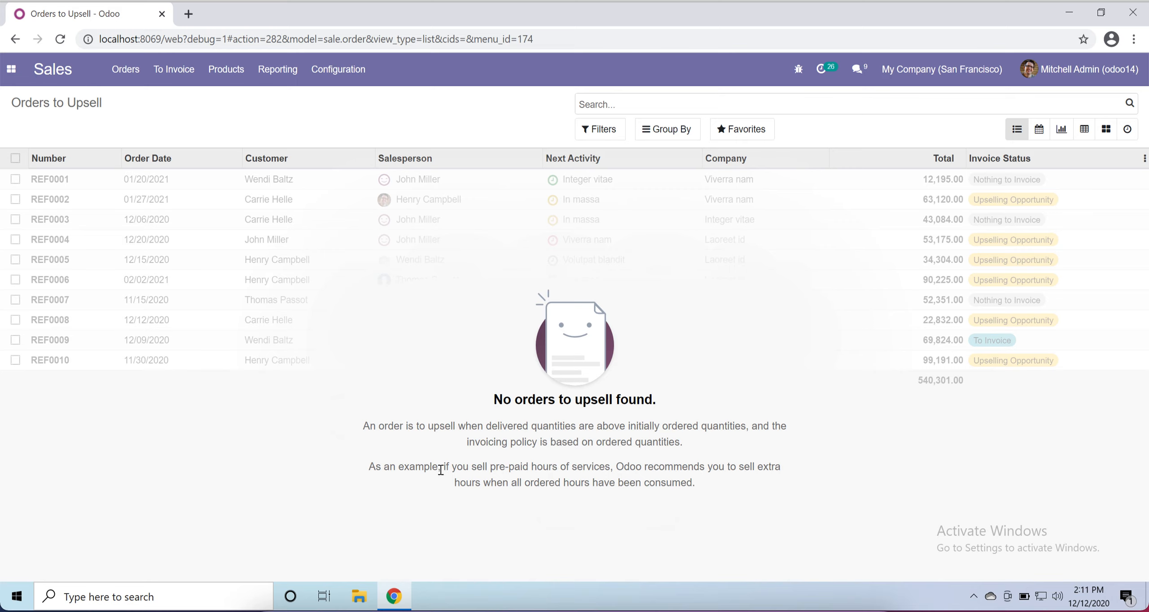
{"action": "left_click_drag", "start_coordinate": [362, 463], "coordinate": [719, 486]}
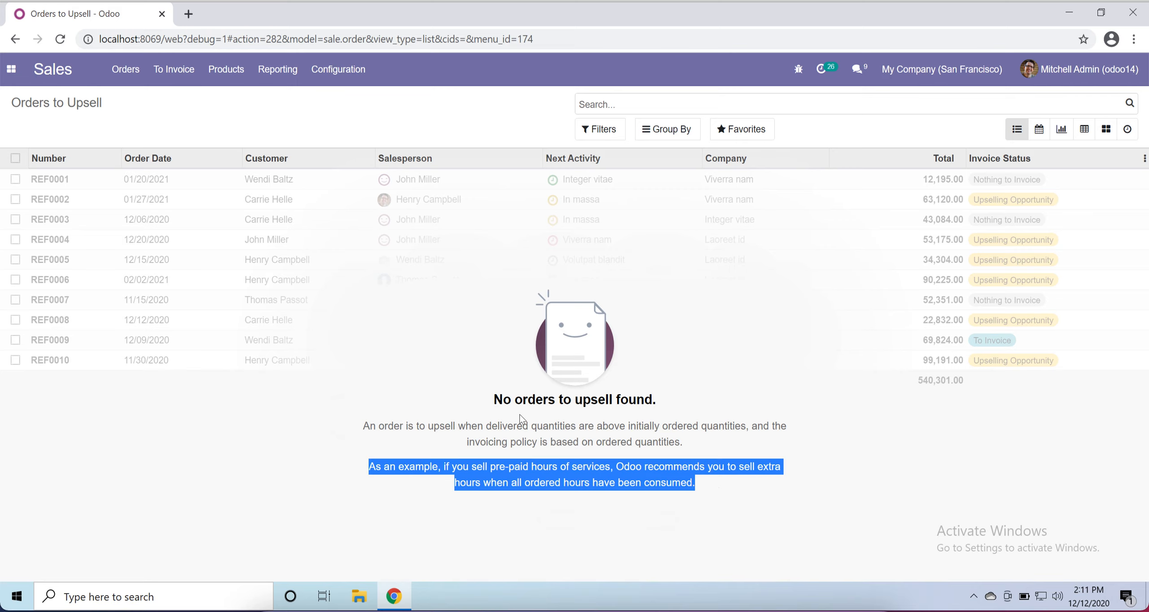
{"action": "left_click", "coordinate": [544, 474]}
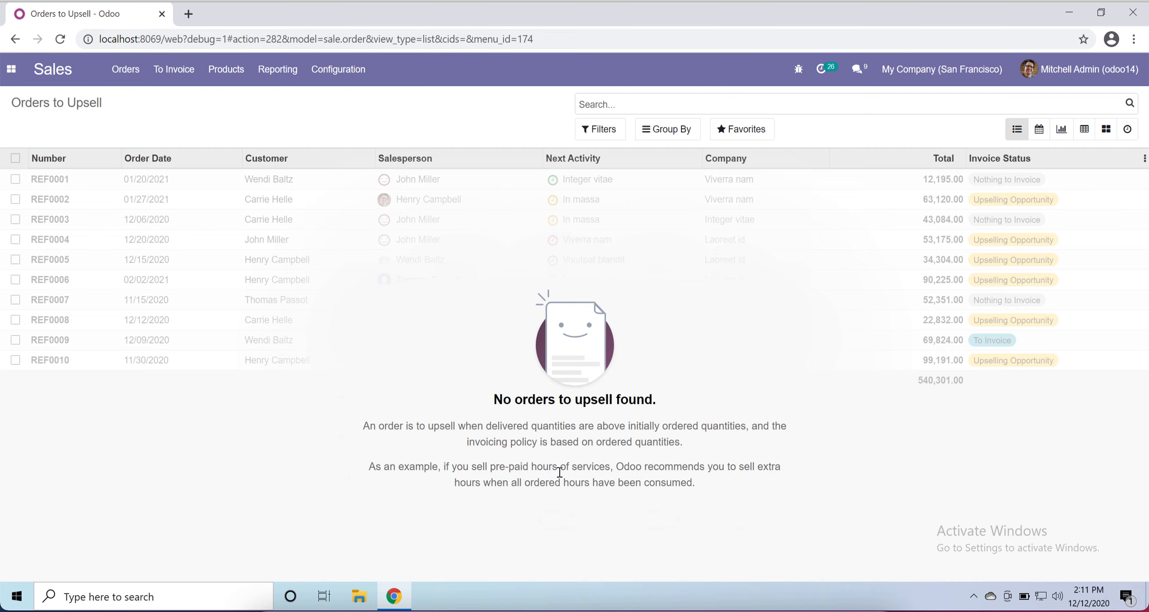
{"action": "left_click_drag", "start_coordinate": [711, 488], "coordinate": [361, 421]}
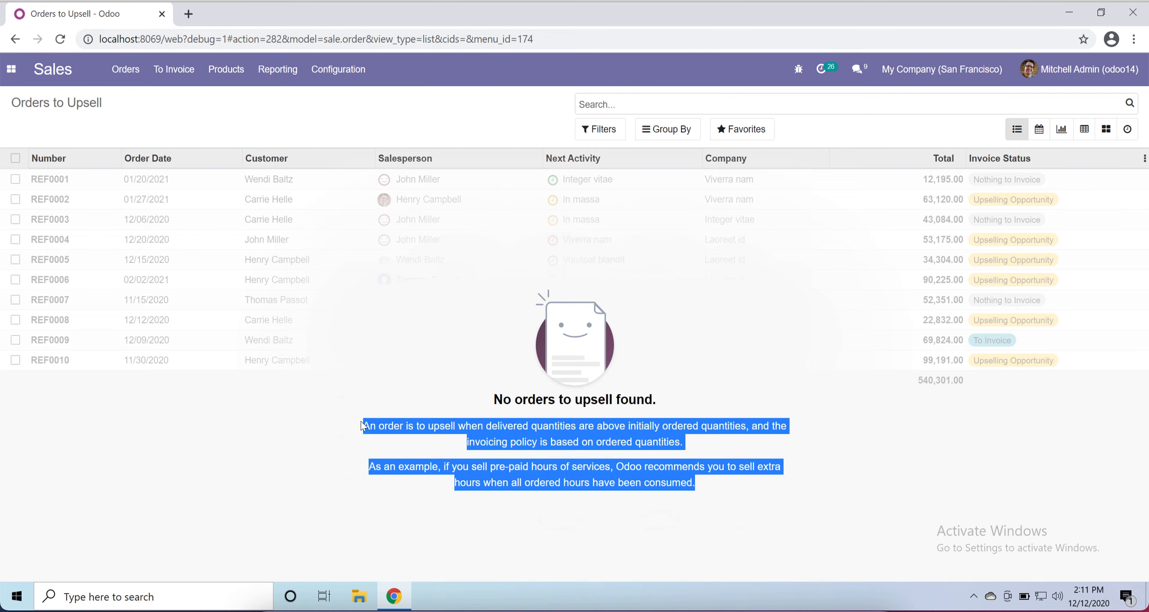
{"action": "left_click", "coordinate": [226, 69]}
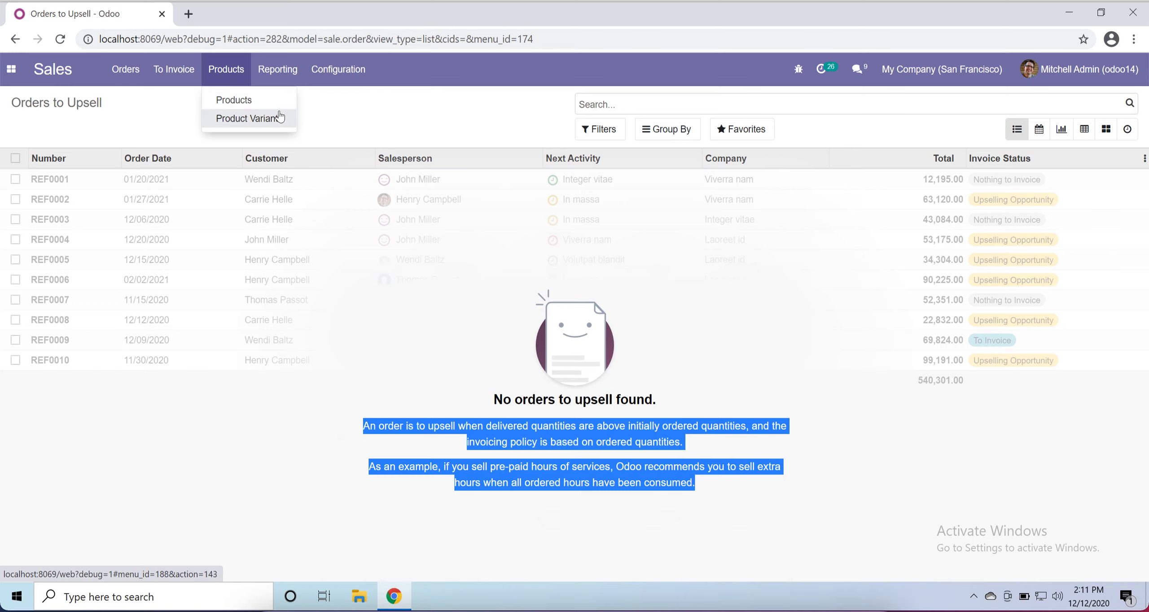
{"action": "left_click", "coordinate": [403, 121]}
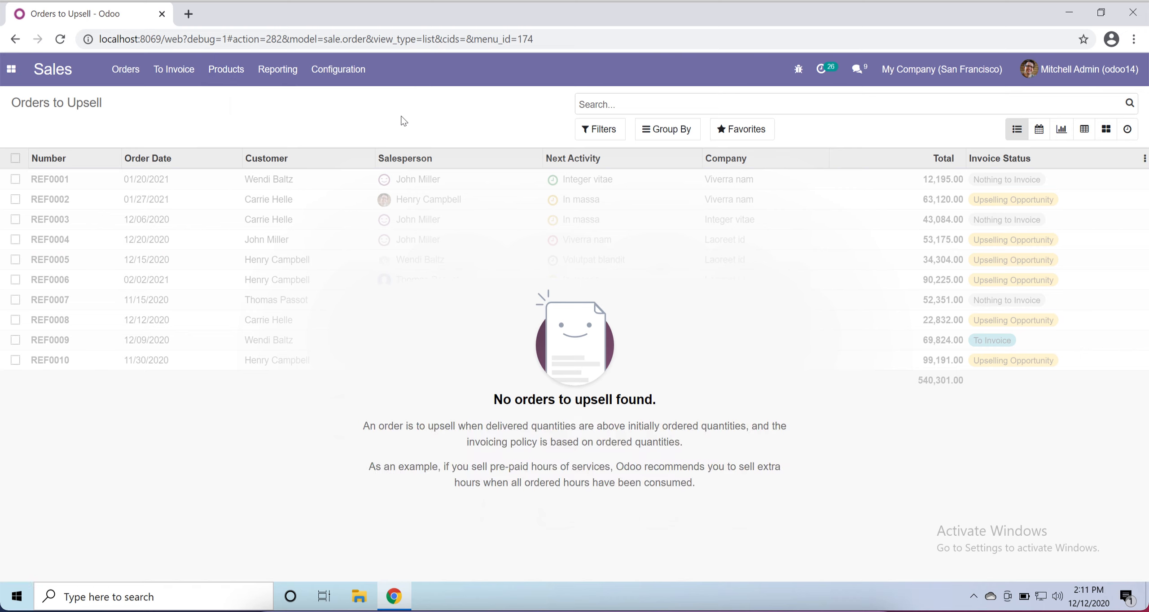
{"action": "left_click", "coordinate": [222, 71]}
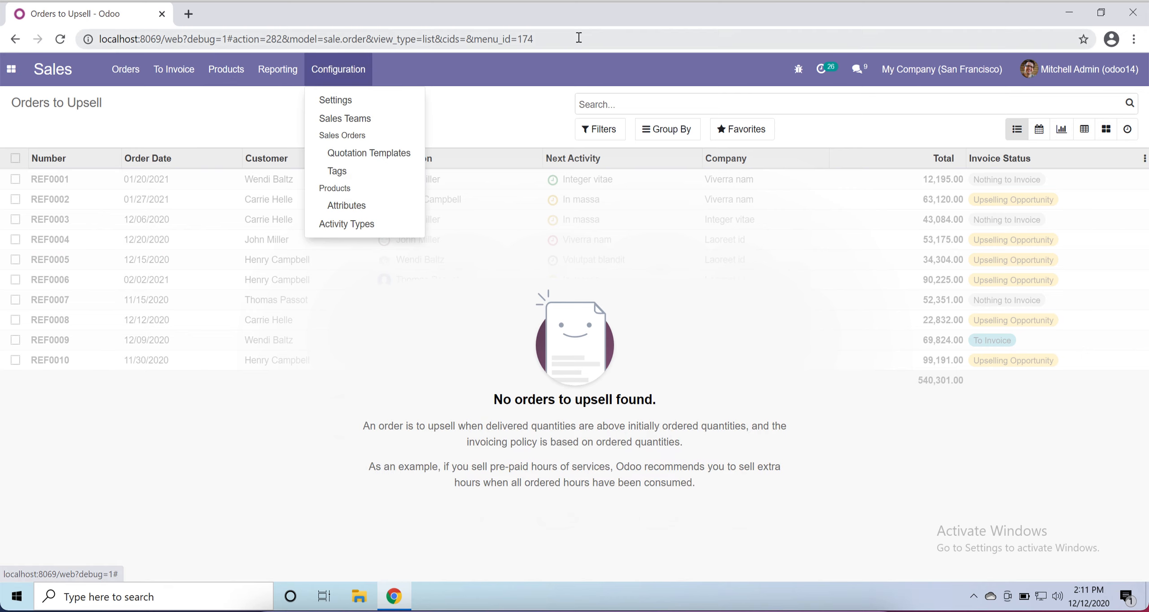